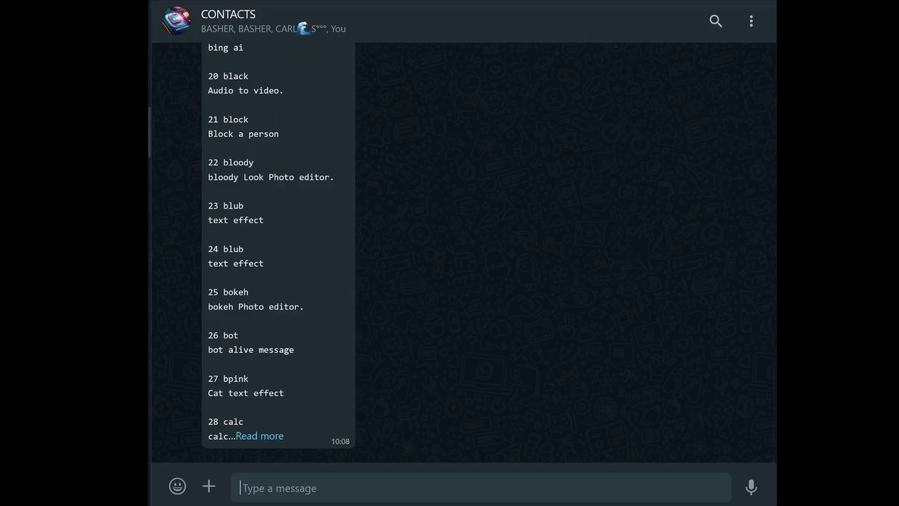
Step: Send the bot command "update now" in the CONTACTS group chat and check the bot's reply
text(upd)
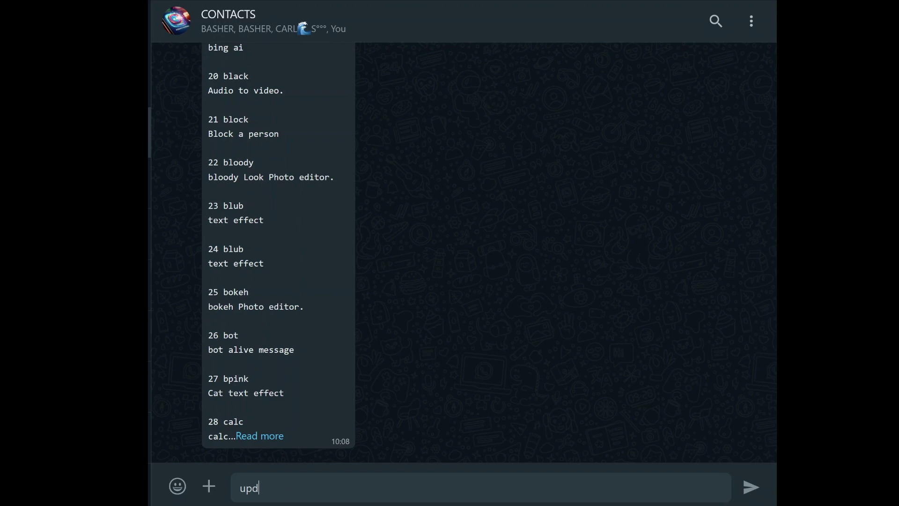
text(ate now)
key(Return)
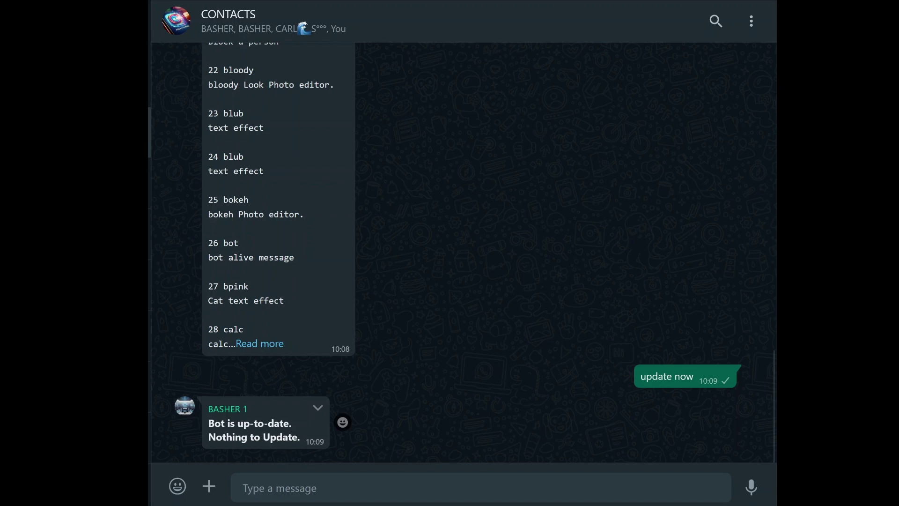
drag(208, 423, 283, 424)
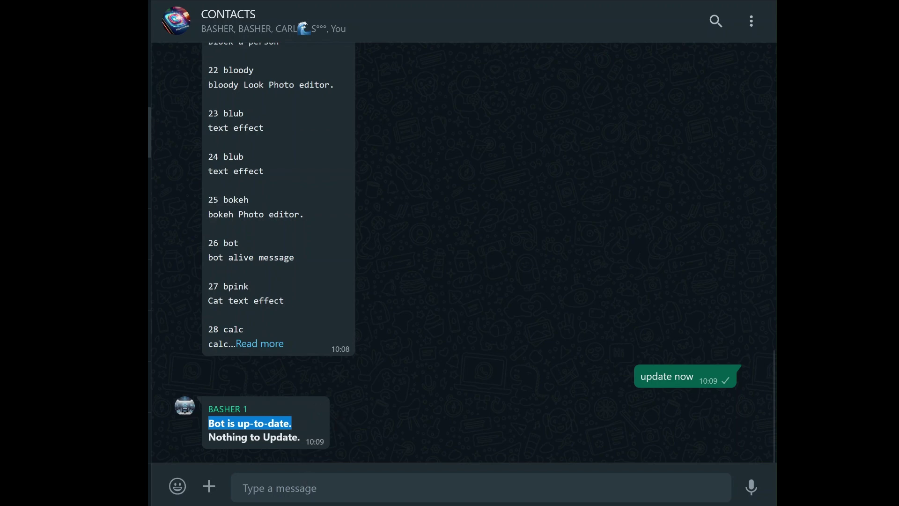
click(242, 488)
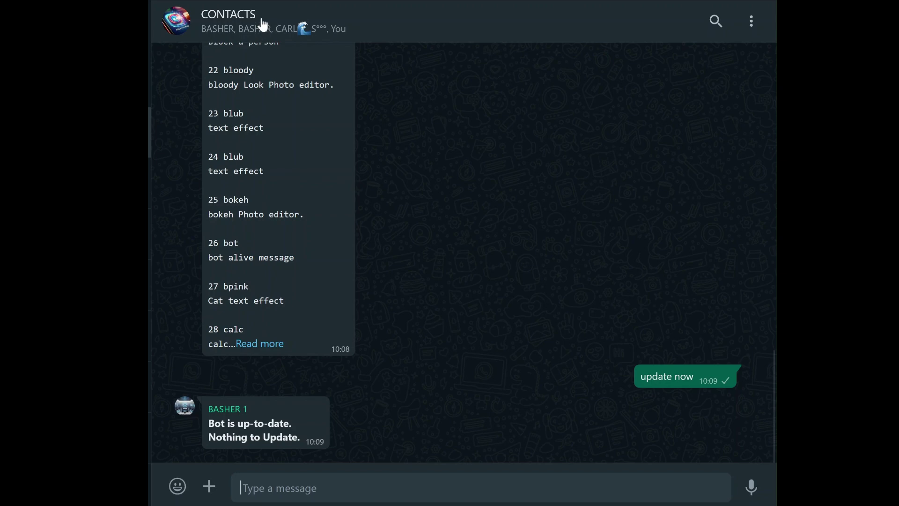
Step: Check the CONTACTS group info, close it, and send the "jid" command to request the group's ID
click(263, 25)
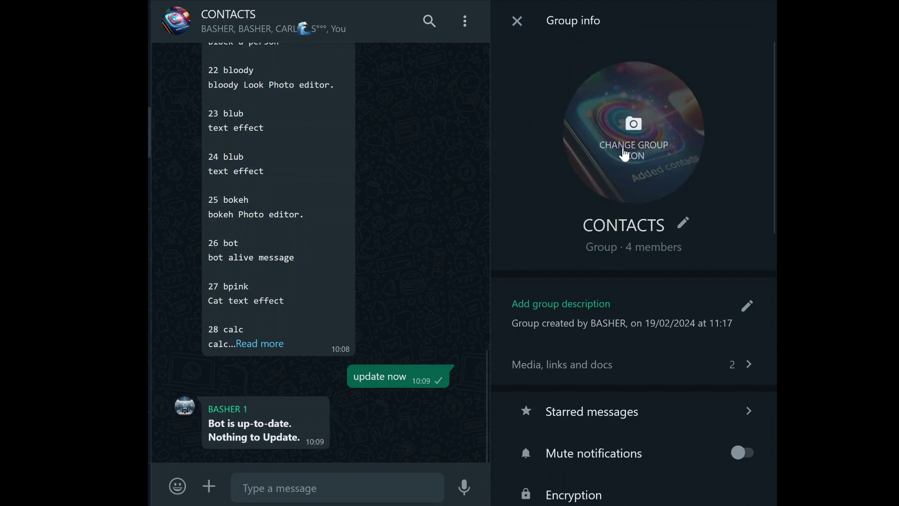
click(517, 22)
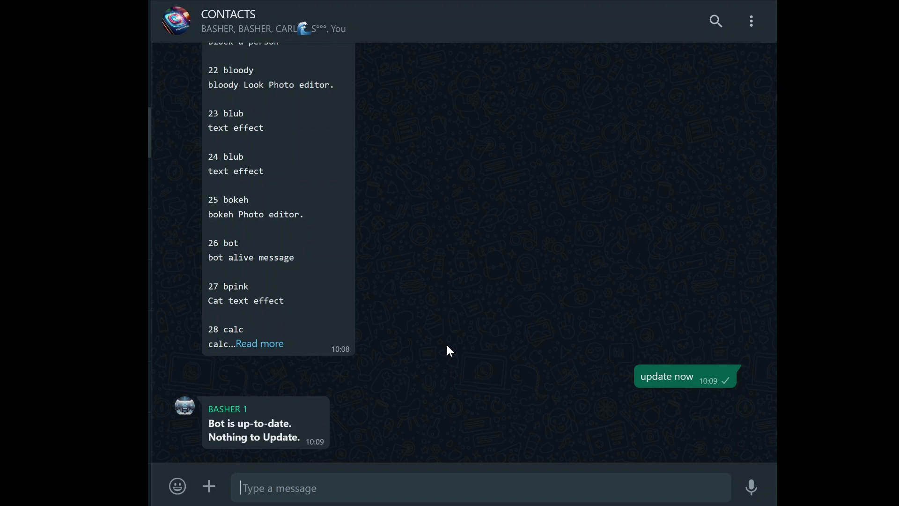
text(jid)
key(Return)
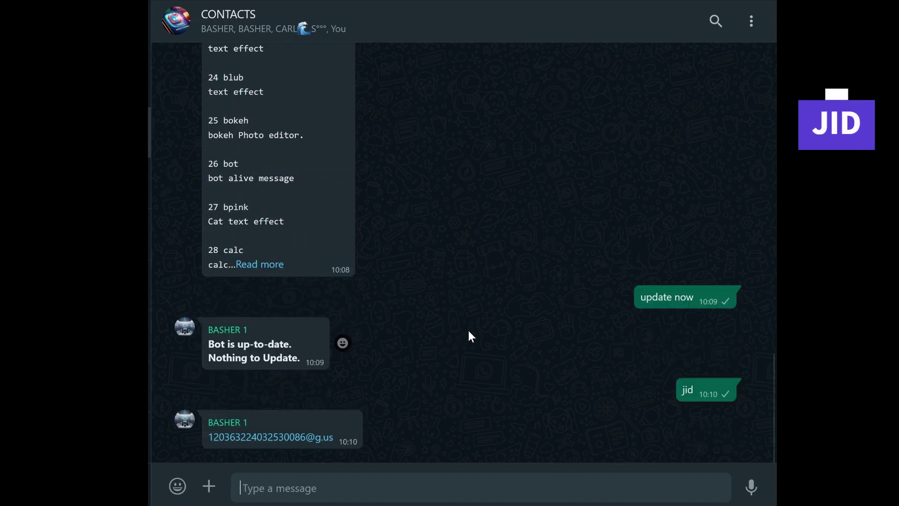
double_click(691, 394)
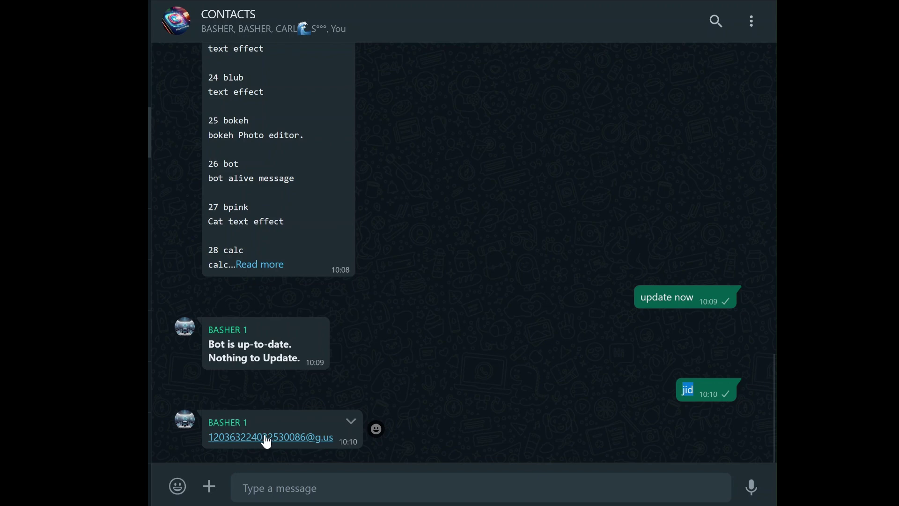
Step: Copy the group JID from the bot's reply to the "jid" command
click(338, 433)
drag(202, 442, 329, 449)
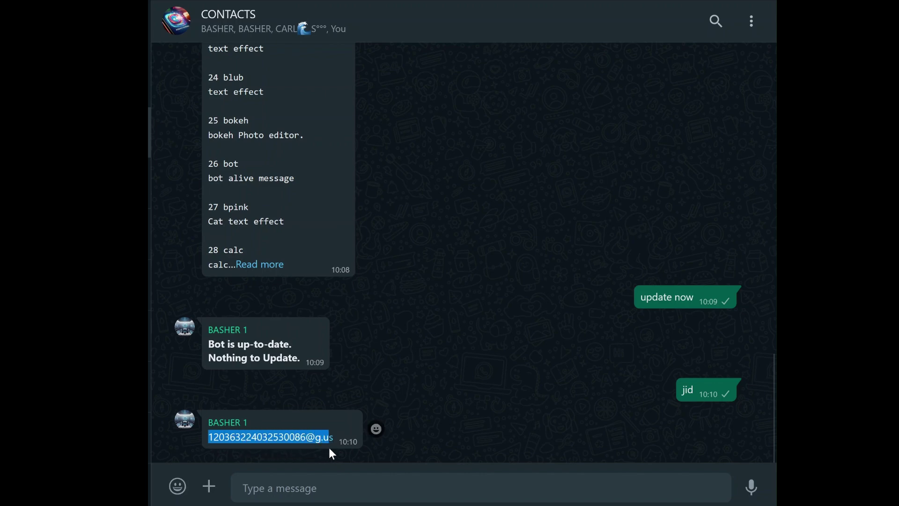
right_click(298, 443)
click(361, 229)
click(686, 395)
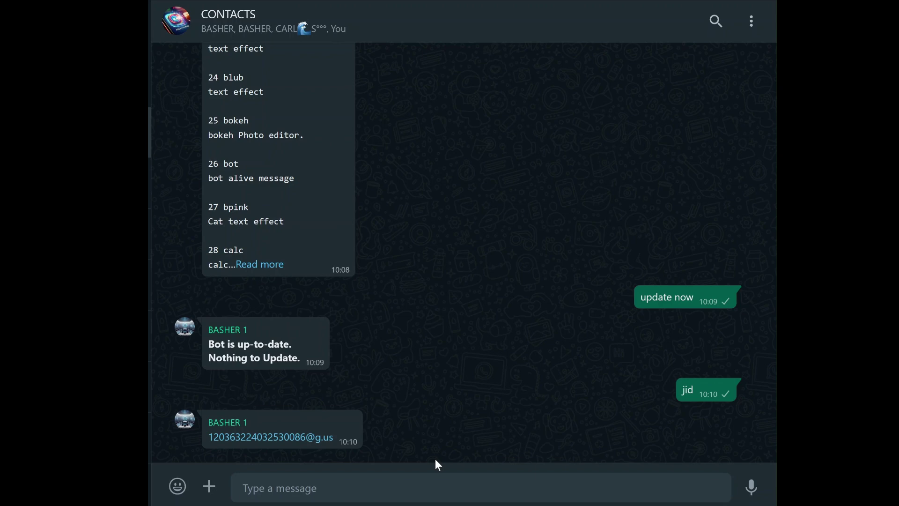
Step: Send the message "Test schedule" in the group as the content for scheduling
text(Test schedul)
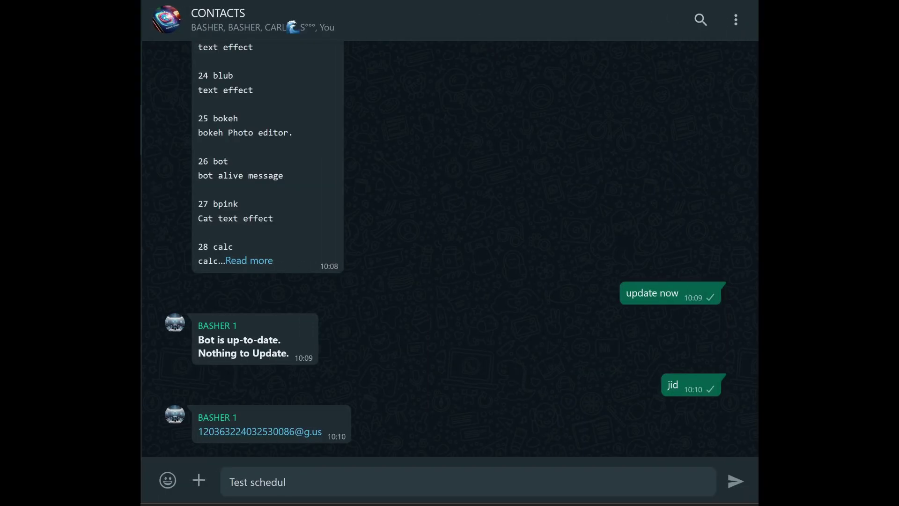
text(e)
key(Return)
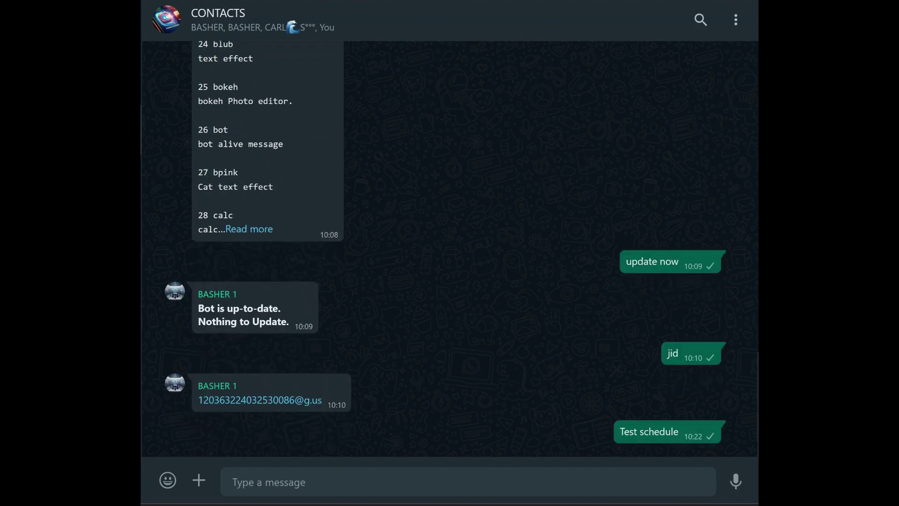
mouse_move(602, 433)
drag(624, 431, 689, 437)
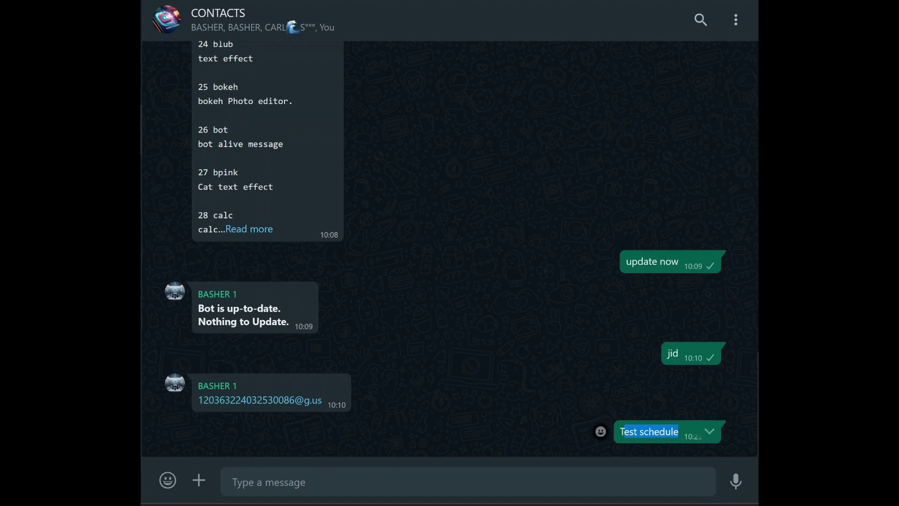
click(669, 443)
Step: Reply to the "Test schedule" message with the command "setschedule", the copied group JID and ", 9-9-13-8"
click(709, 431)
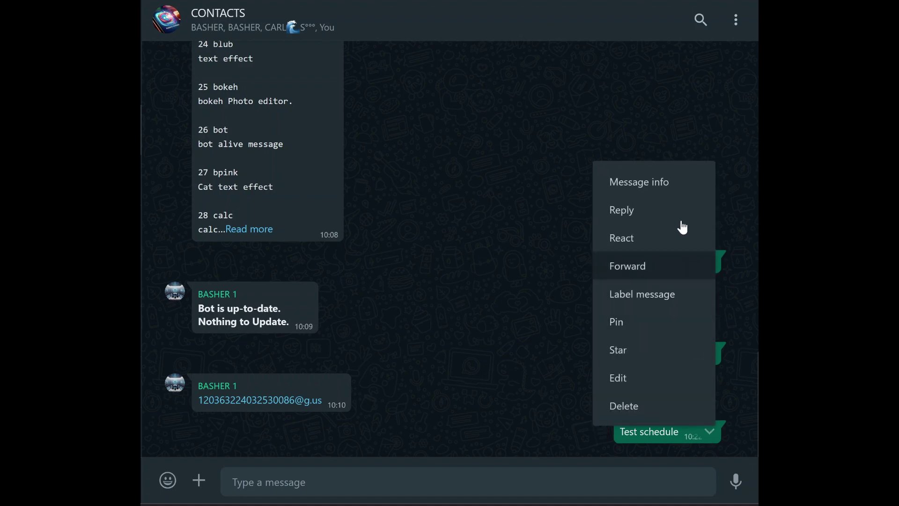
click(655, 221)
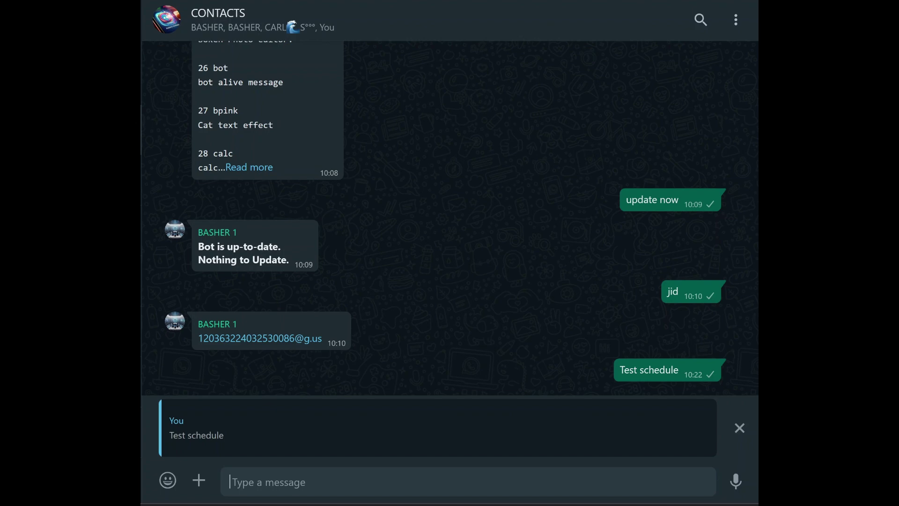
text(set)
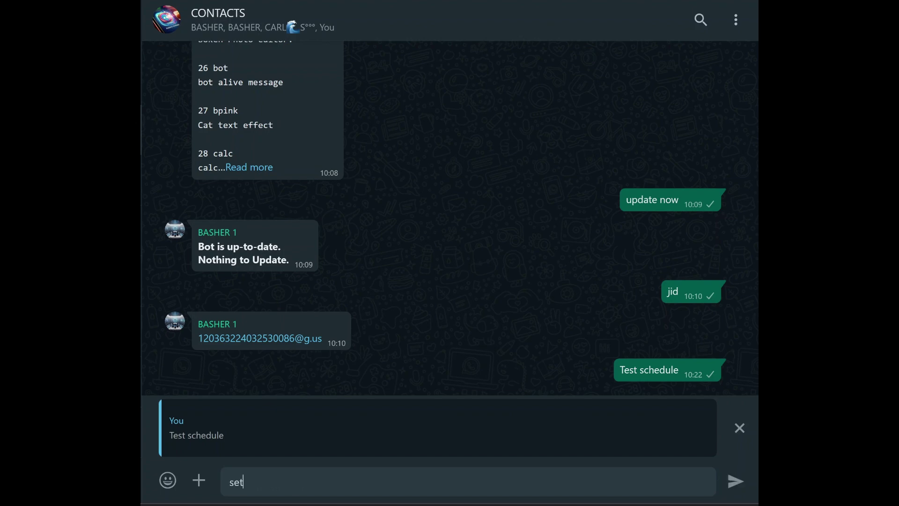
text(schedule)
key(ctrl+v)
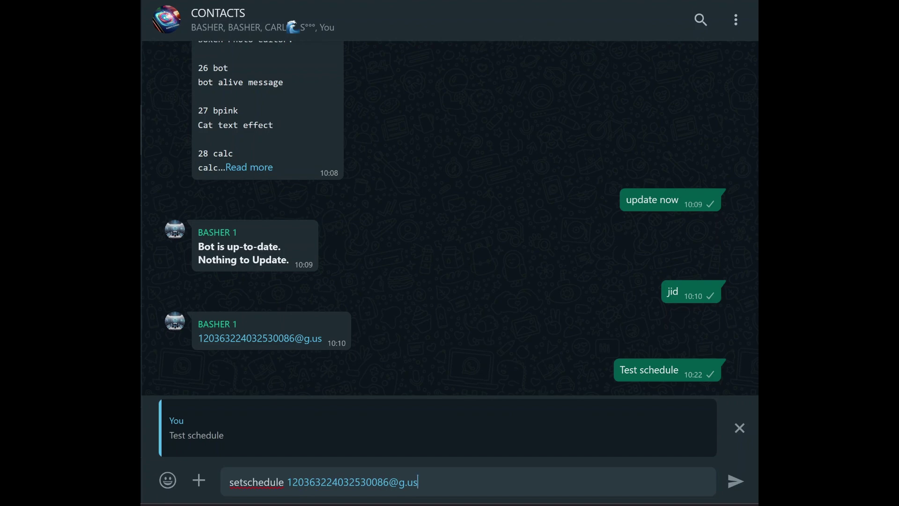
text(, 9-9-13)
text(-8)
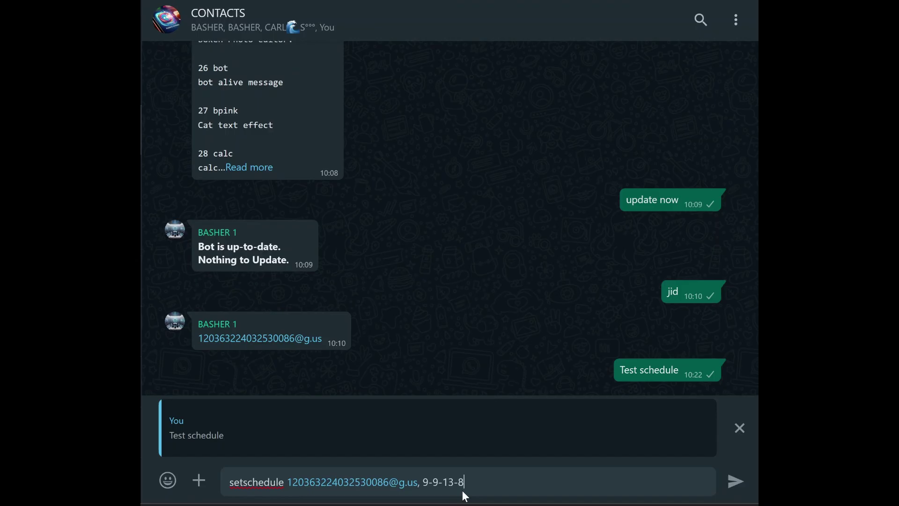
key(Return)
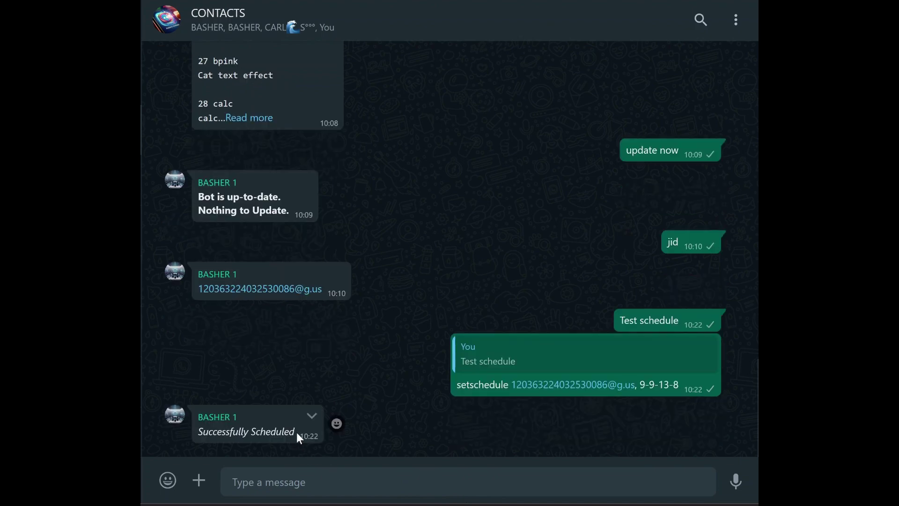
drag(198, 431, 299, 436)
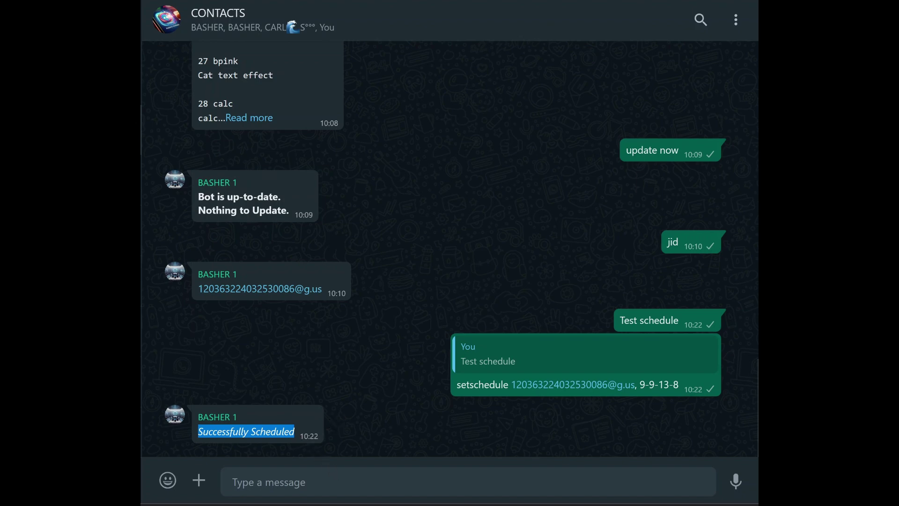
click(229, 482)
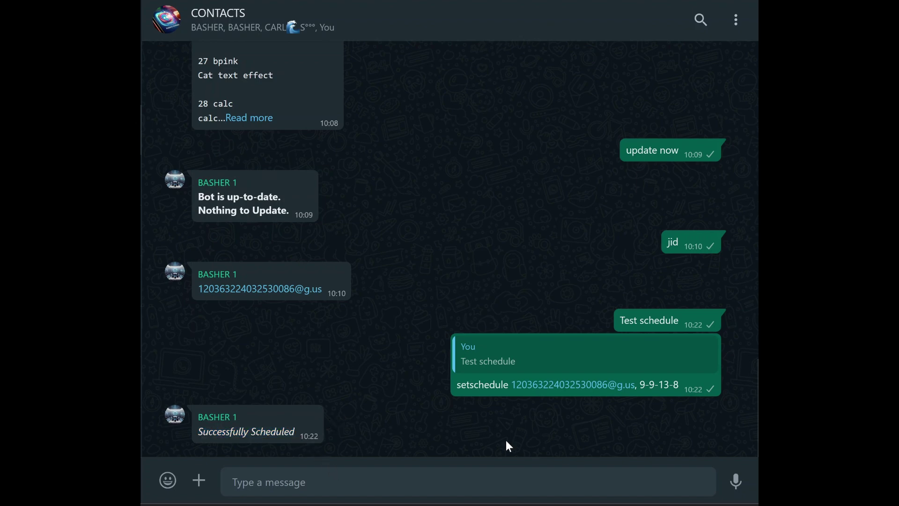
Step: Send a reply to "Test schedule" containing "setschedule", the group JID from the clipboard history and ", 0-10"
click(711, 328)
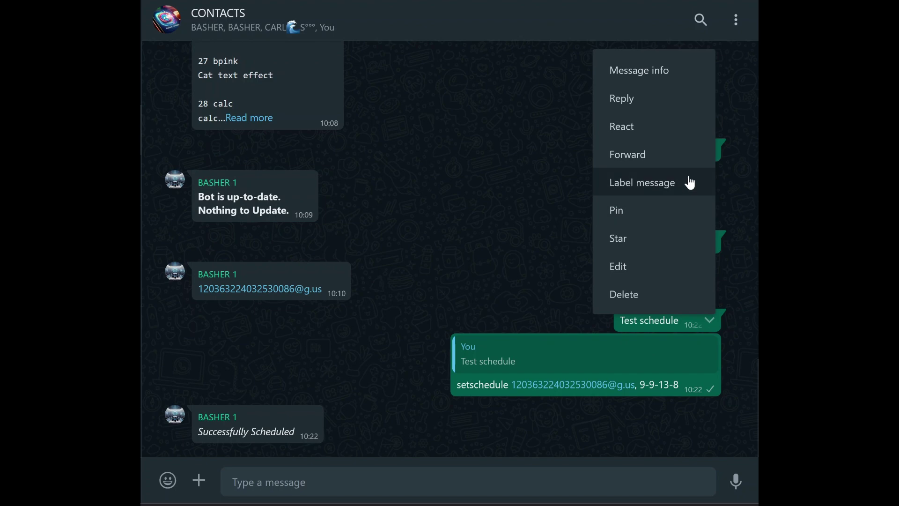
click(646, 107)
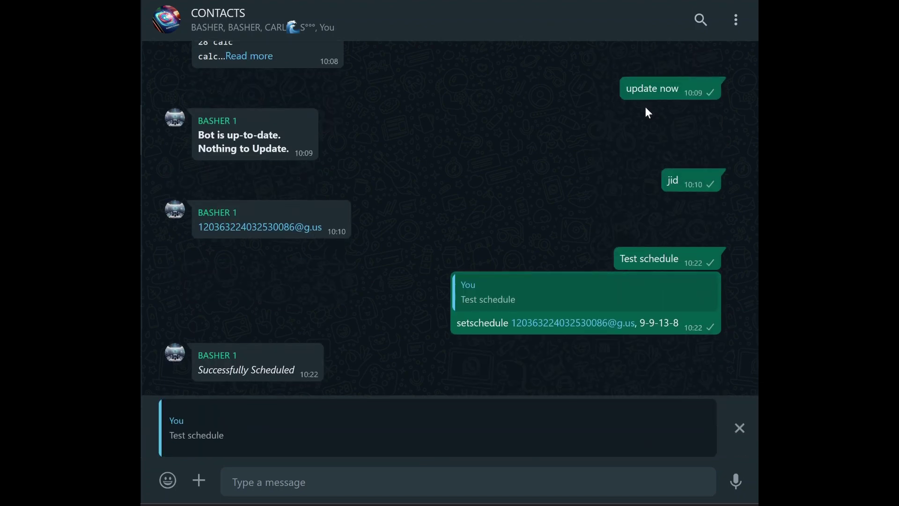
text(setsch)
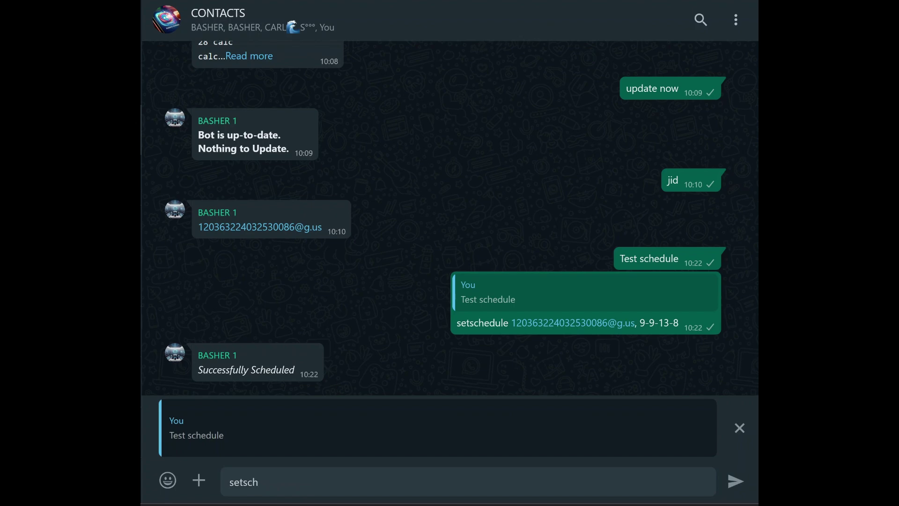
text(edule)
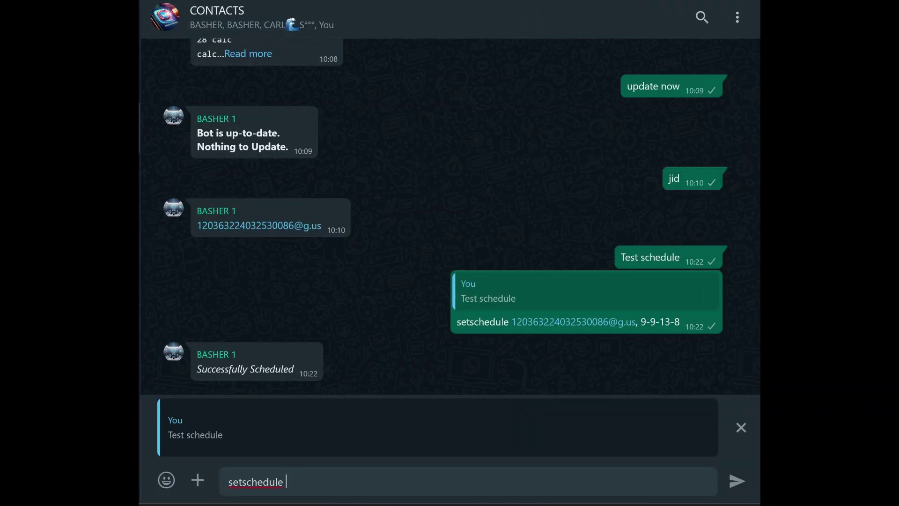
key(super+v)
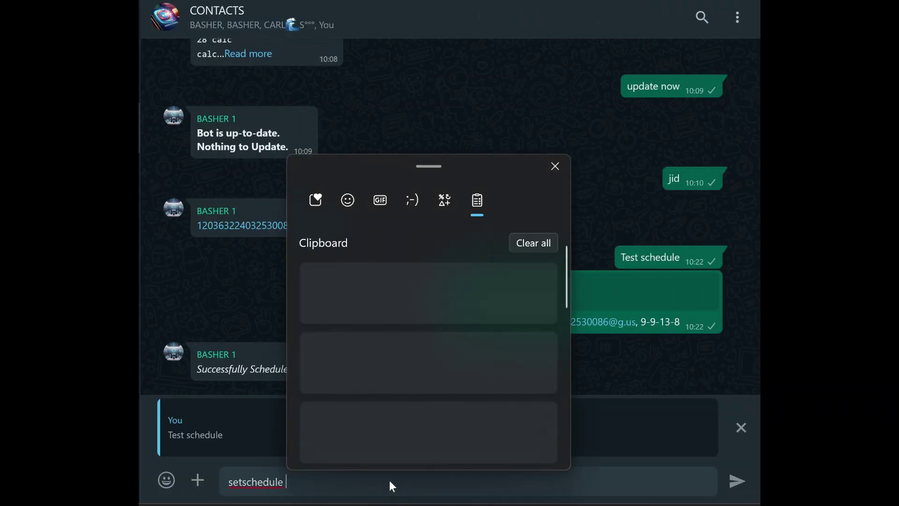
click(401, 283)
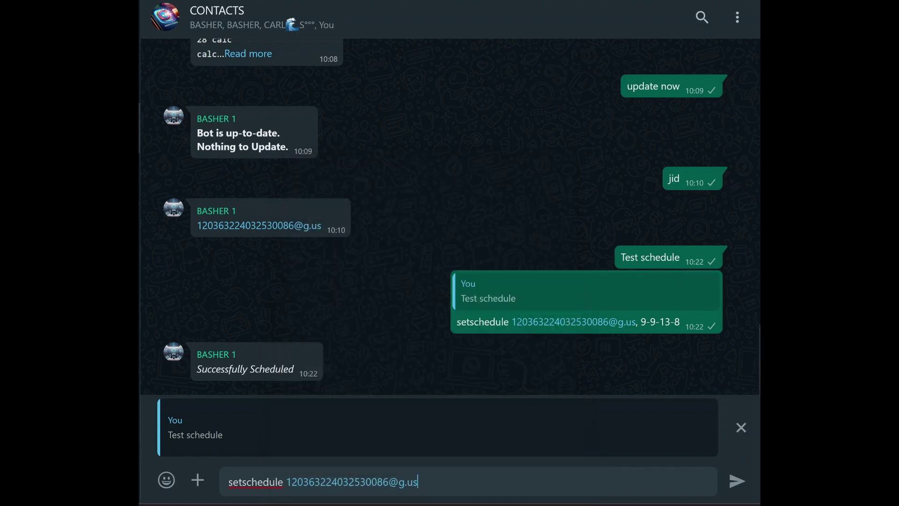
text(,)
text( 0-1)
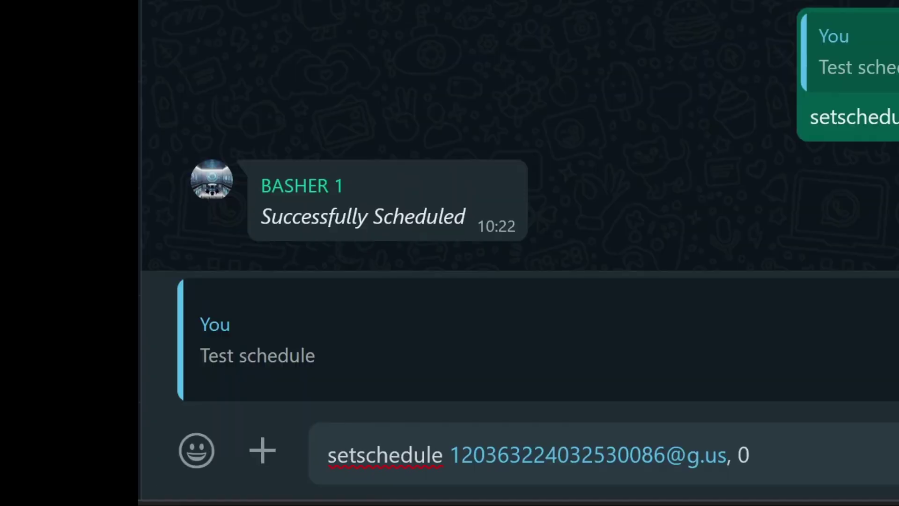
text(0)
key(Return)
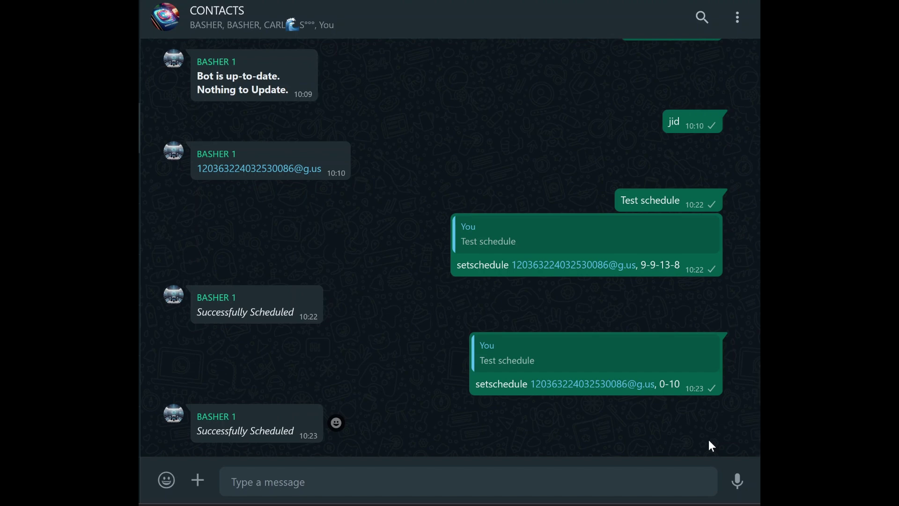
Step: Send a reply to "Test schedule" containing "setschedule", the copied group JID and ", 0-10, once"
click(704, 201)
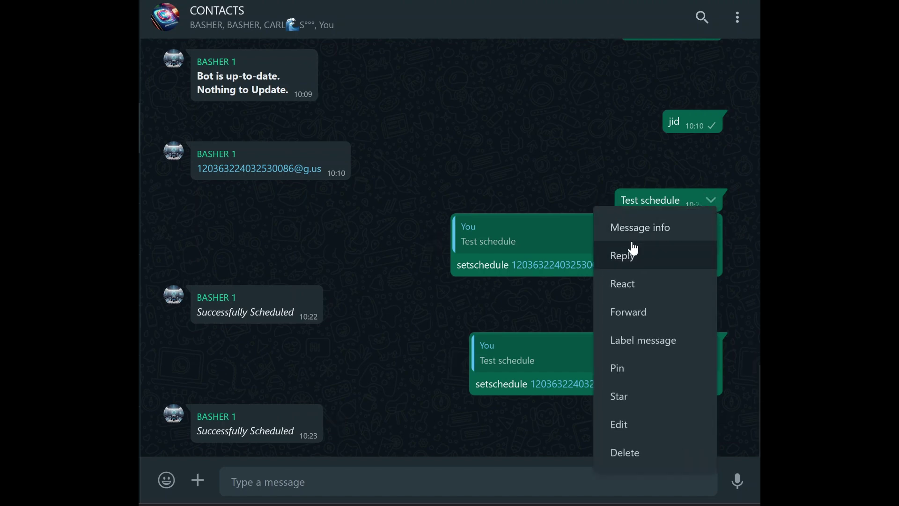
click(635, 250)
text(s)
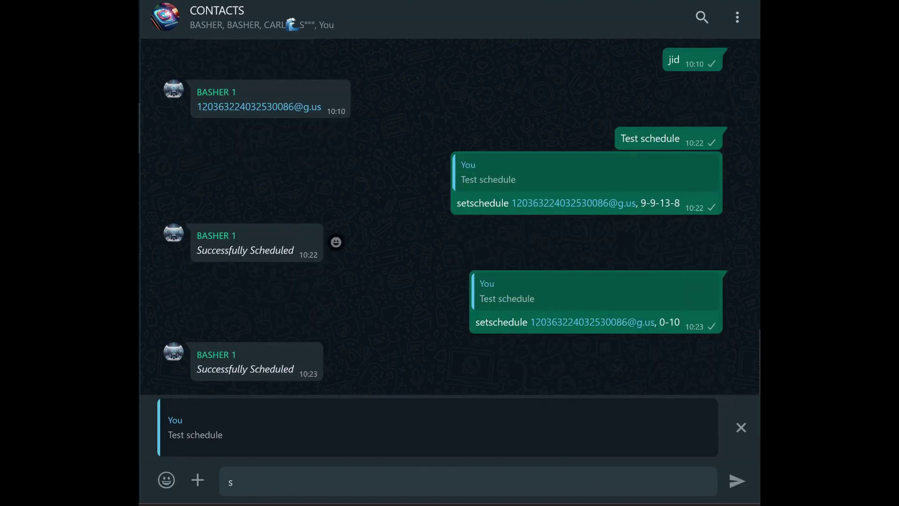
text(etschedule)
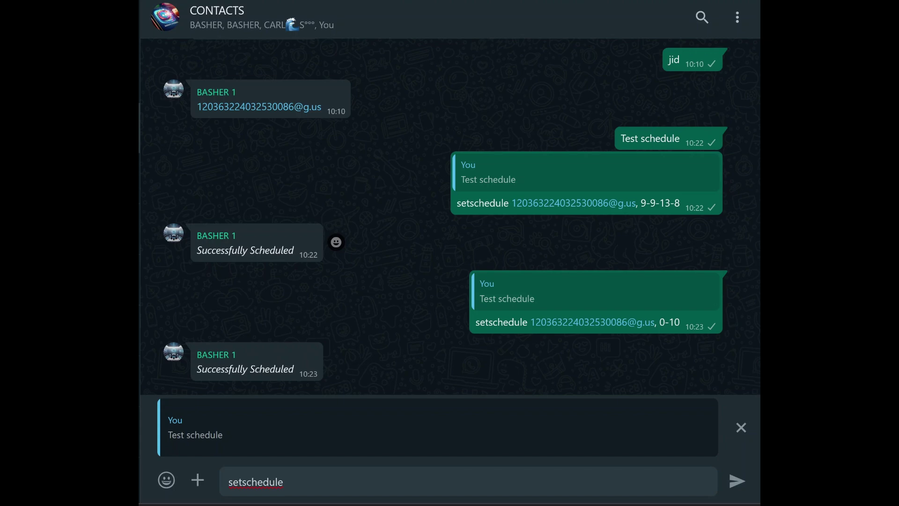
key(ctrl+v)
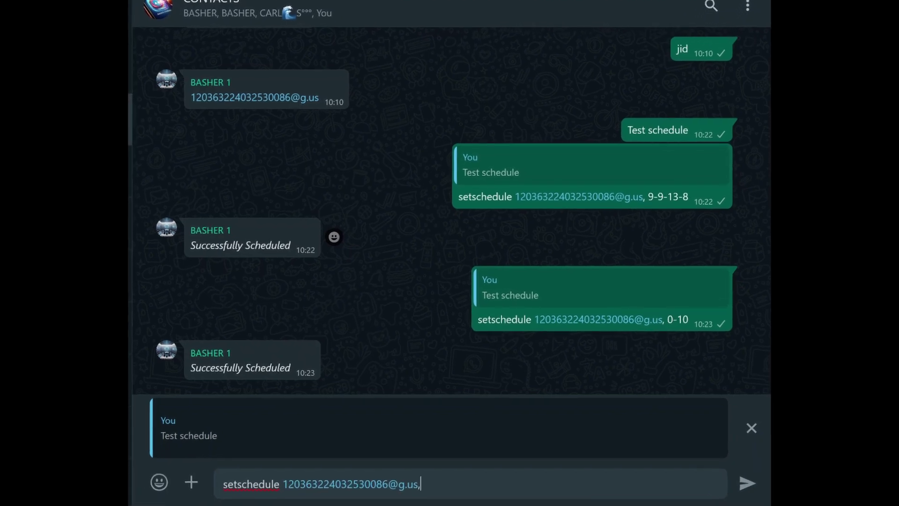
text(,)
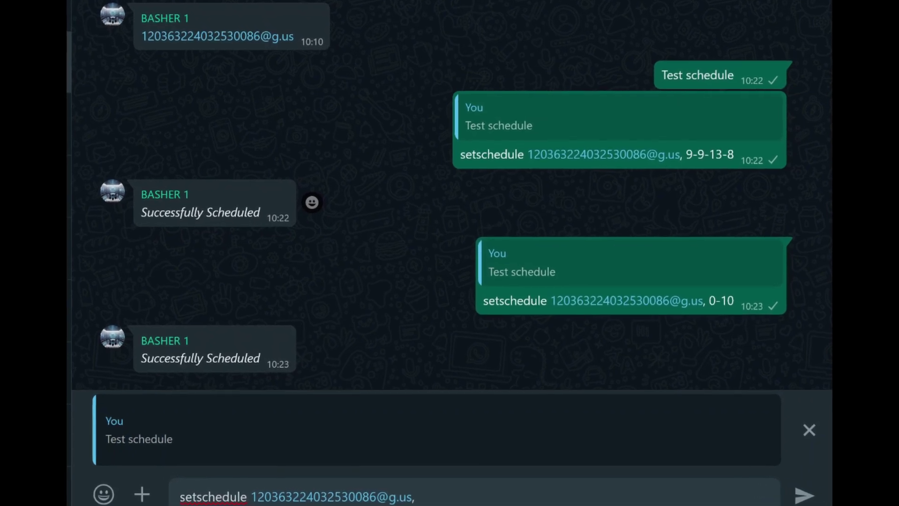
text( 0-10)
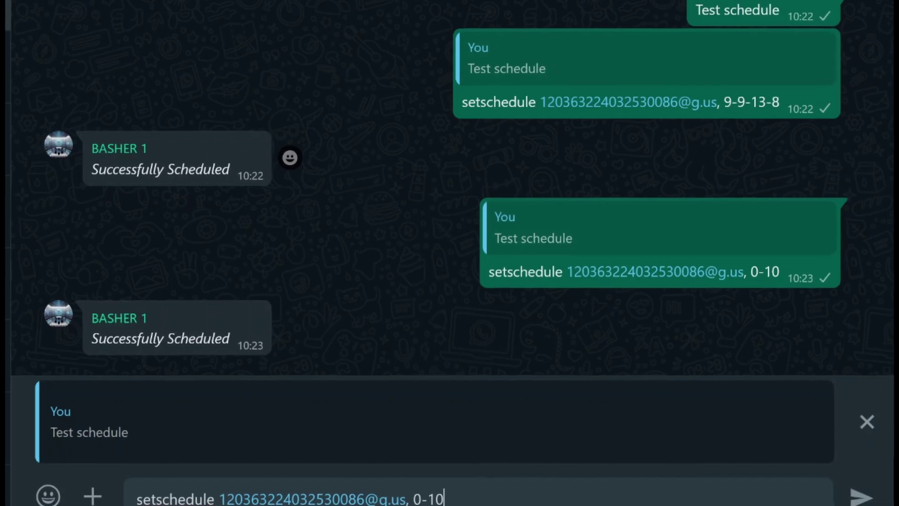
text(, once)
key(Return)
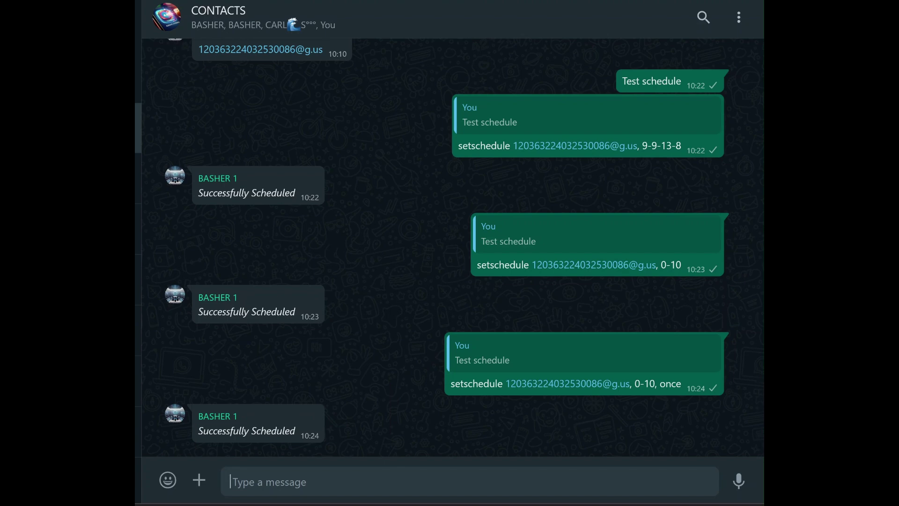
Step: Send the command "delschedule" with the copied group JID and ", 9-9-13-8" to delete that single schedule
text(delschedule)
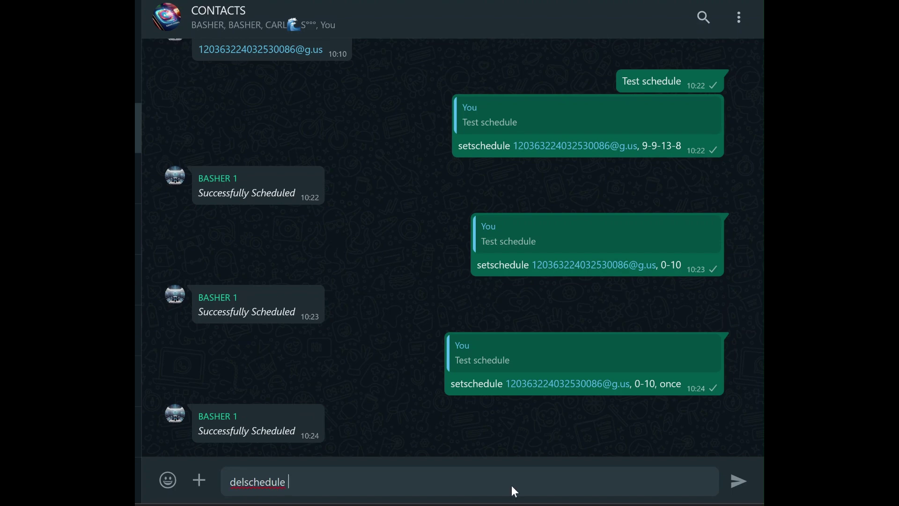
key(ctrl+v)
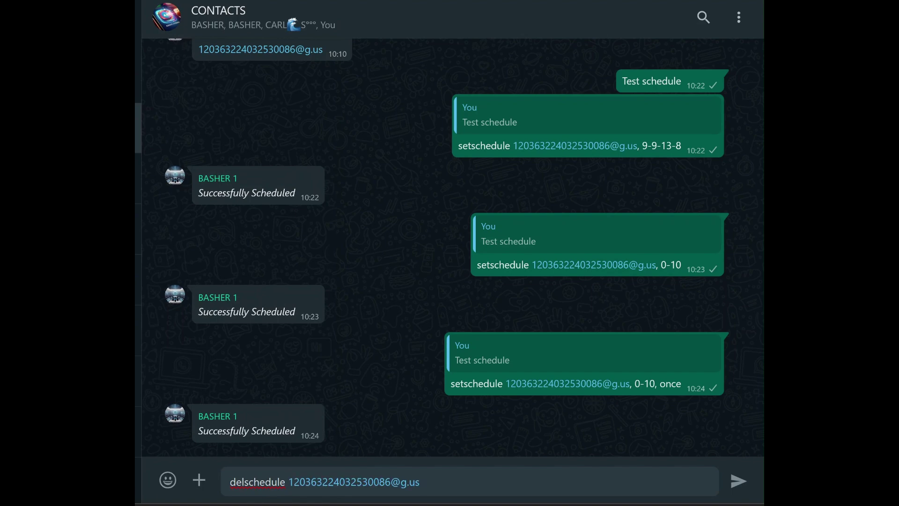
text(, 9-9-13-8)
key(Return)
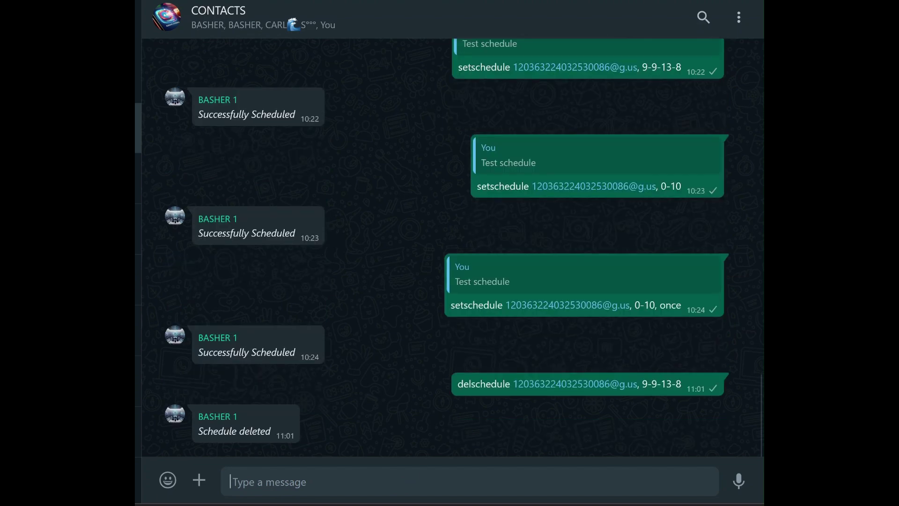
drag(271, 433, 198, 432)
Step: Send "delschedule" with only the group JID from the clipboard history, giving no time
click(328, 481)
text(delsch)
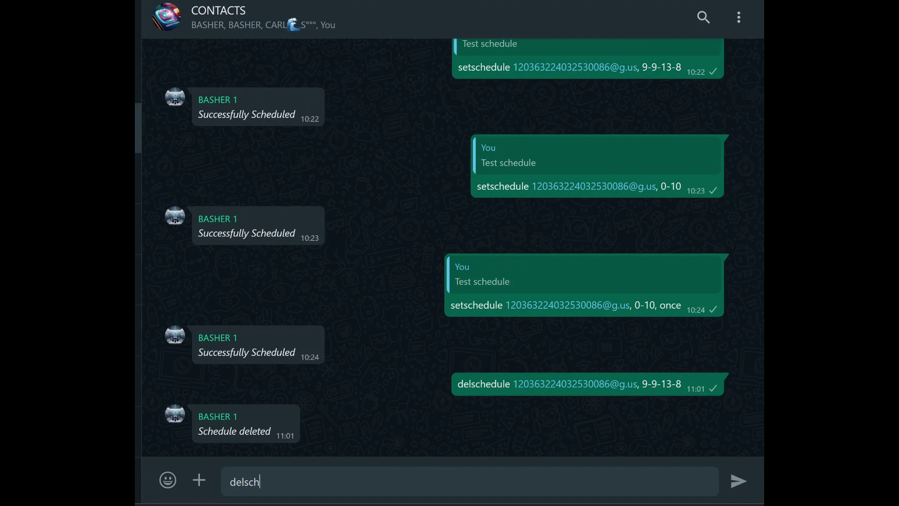
text(edule)
key(super+v)
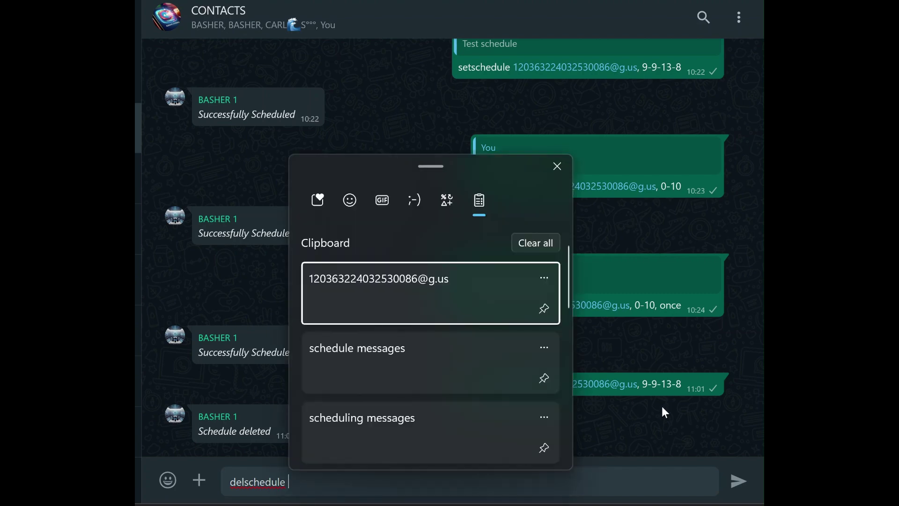
key(Return)
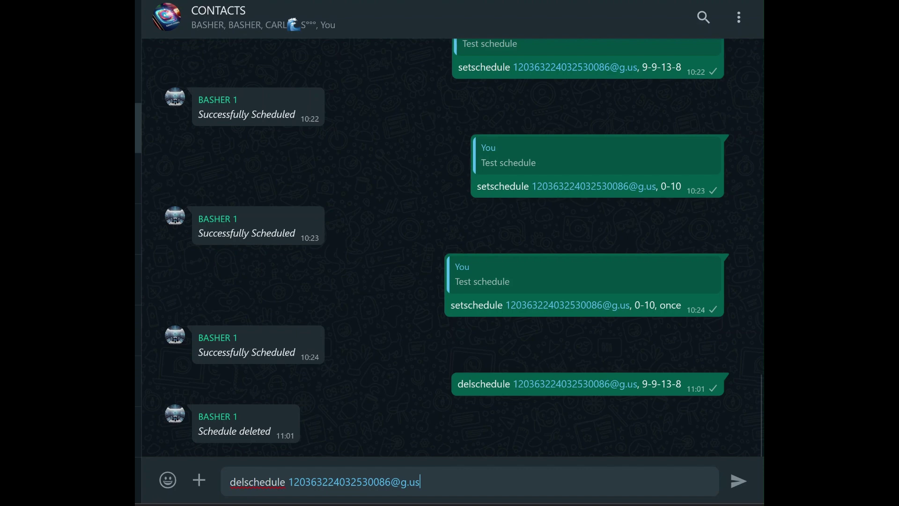
key(Return)
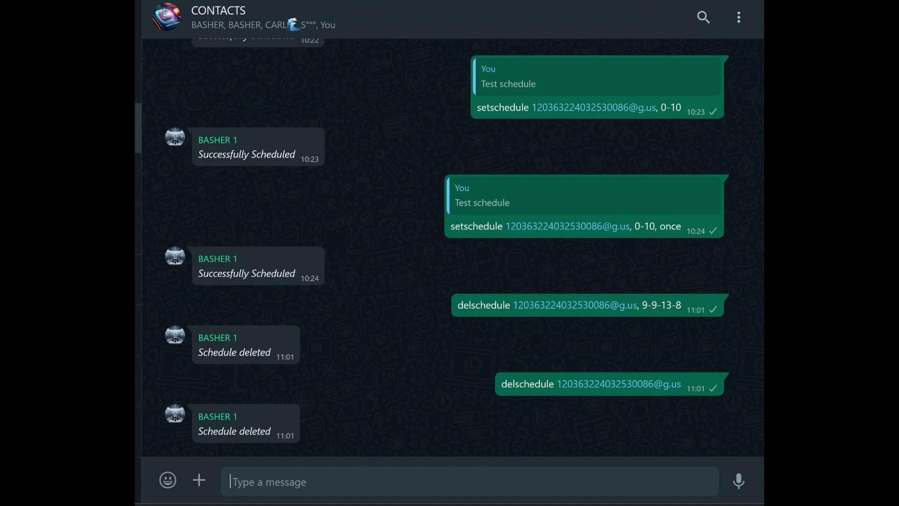
Step: Write the command "delschedule all" as an unsent message in the group chat
text(delsc)
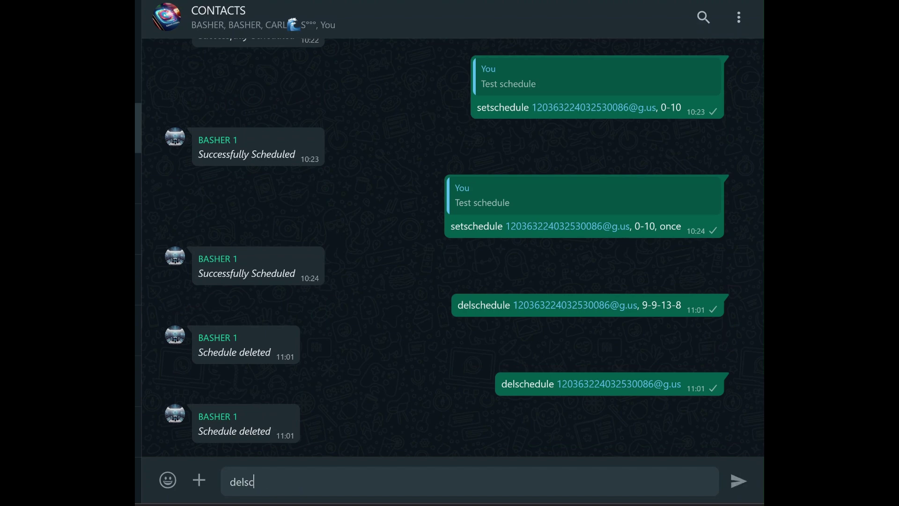
text(hedule)
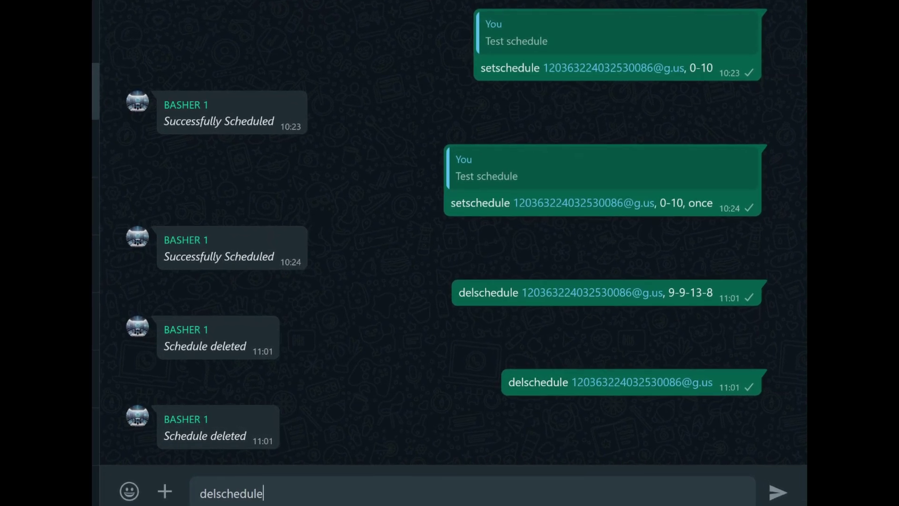
text(all)
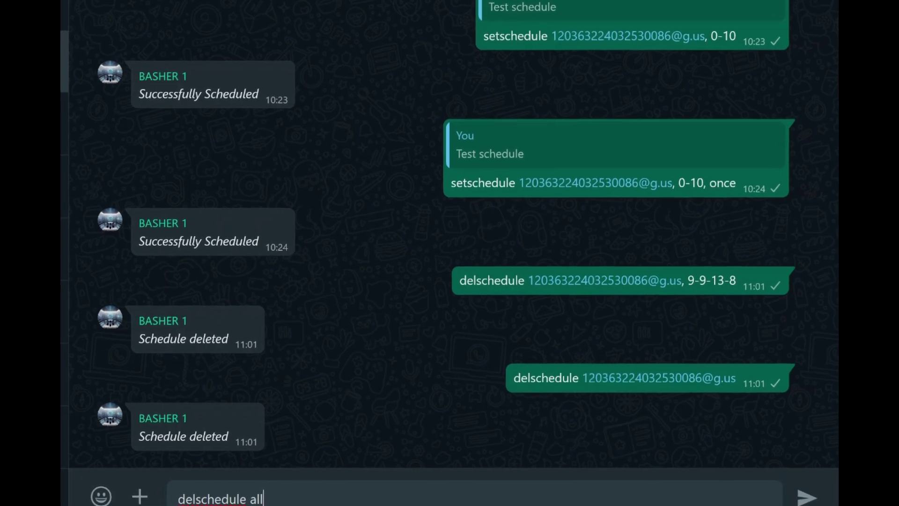
key(ctrl+a)
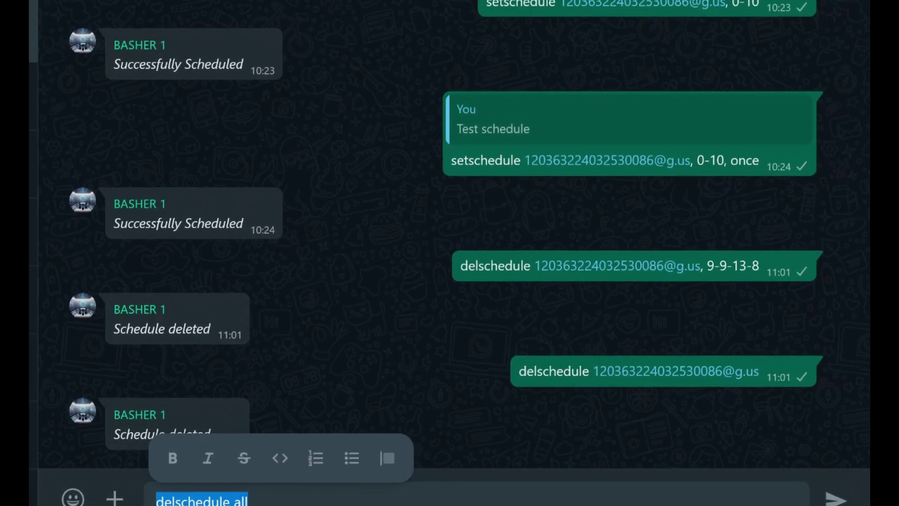
key(End)
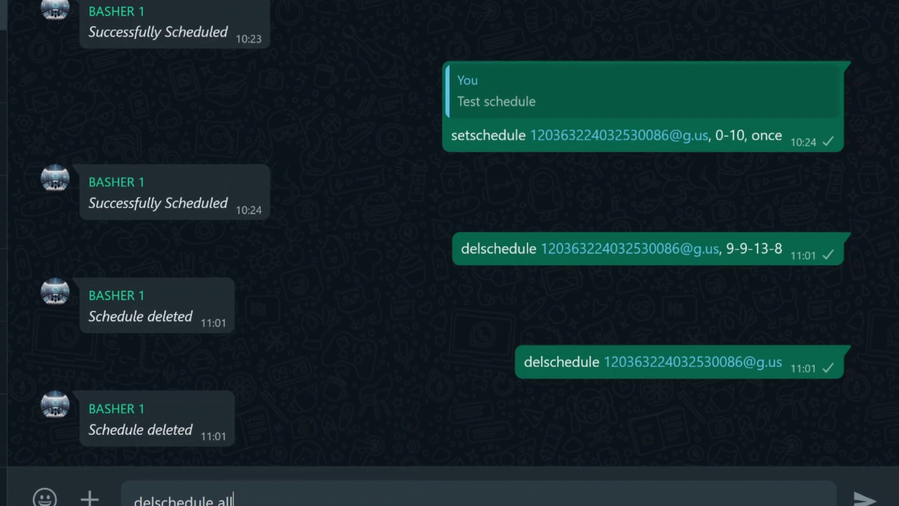
Step: Append a row of dots and the note "(That deletes all schedules)" to the unsent "delschedule all" message
text(.......)
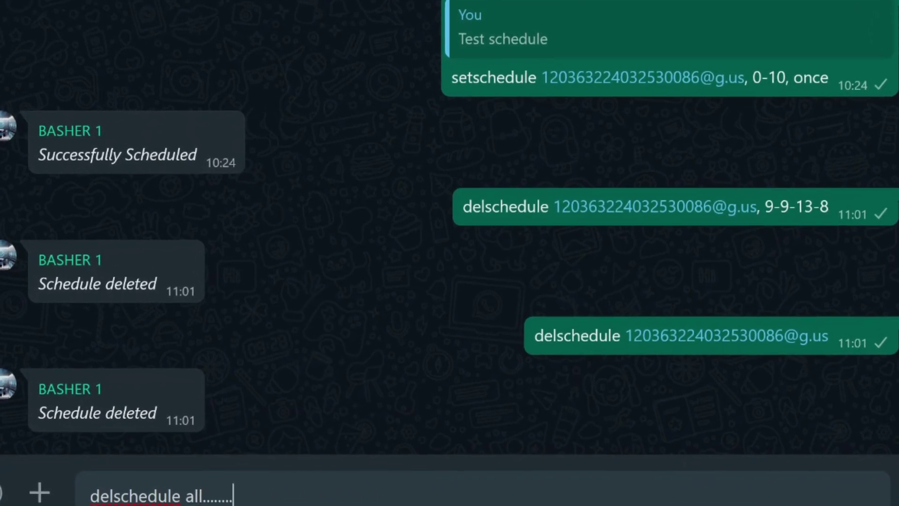
text(()
key(Caps_Lock)
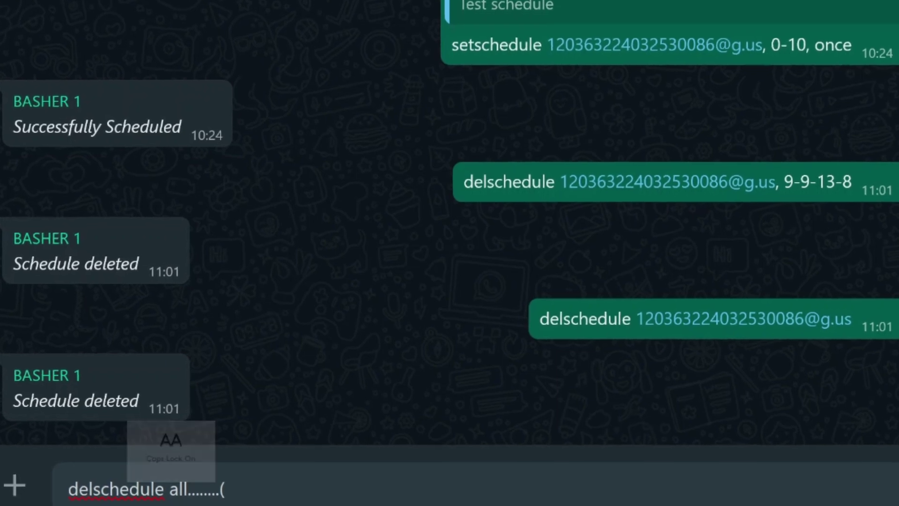
text(T)
key(Caps_Lock)
text(hat dek)
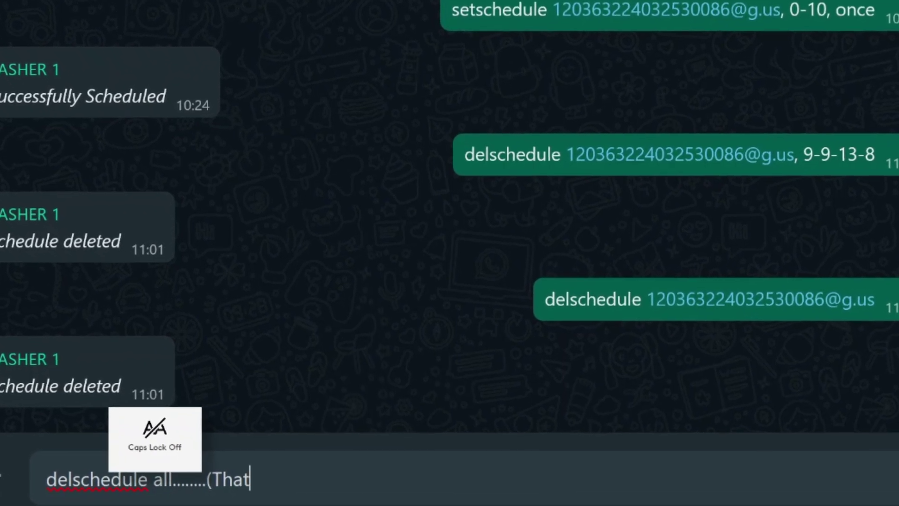
text(ete)
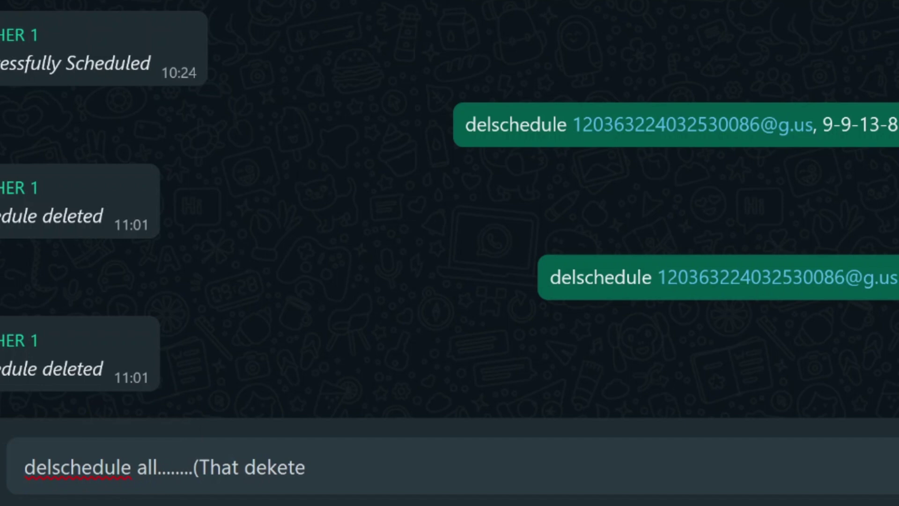
key(BackSpace)
key(BackSpace)
key(BackSpace)
key(BackSpace)
key(BackSpace)
text(eletes)
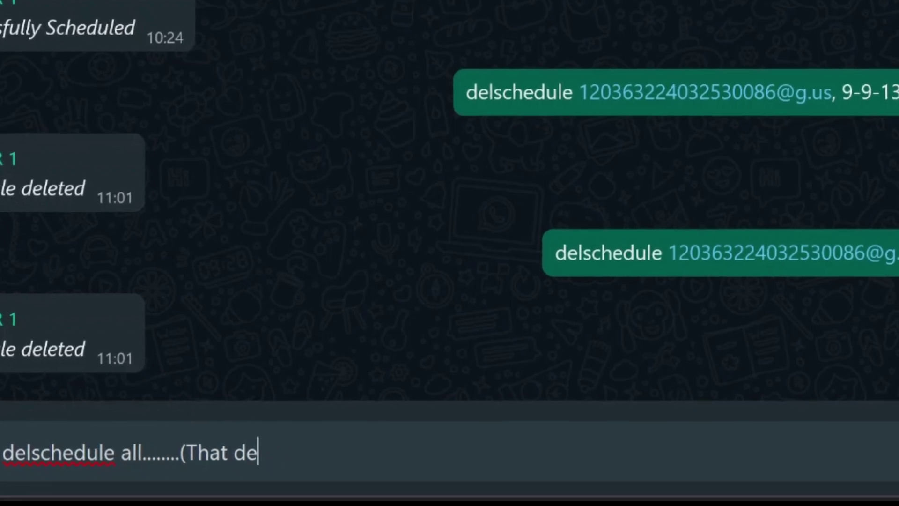
text( all sche)
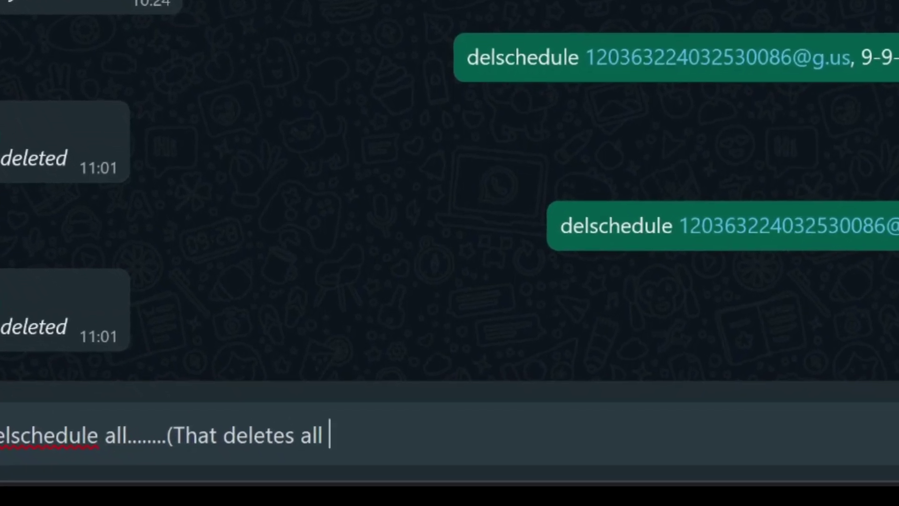
text(dules)
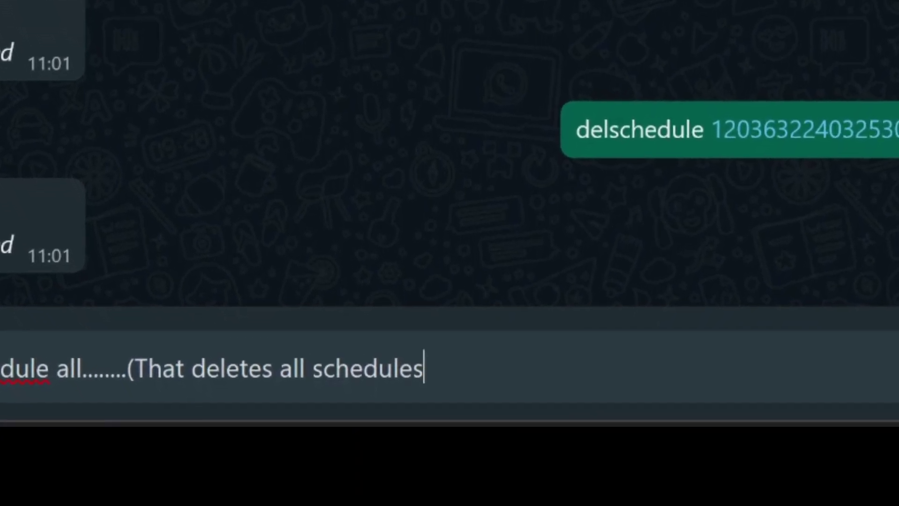
text())
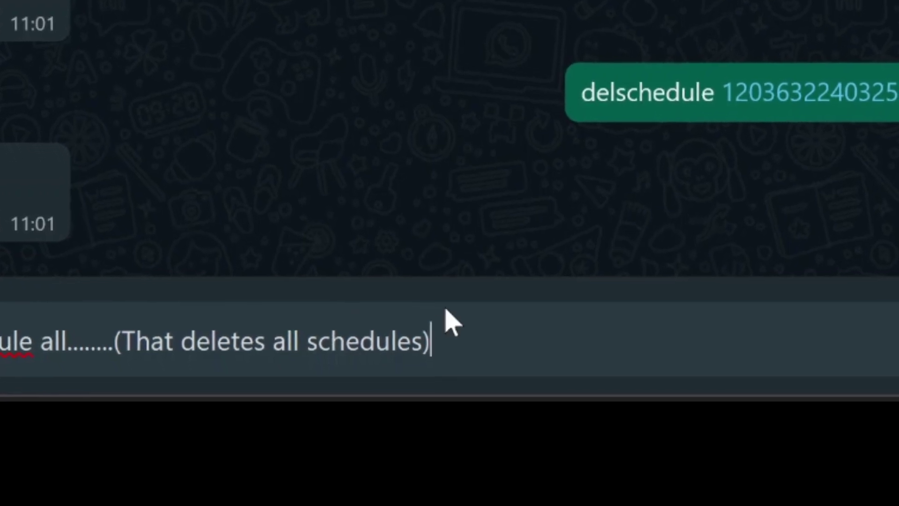